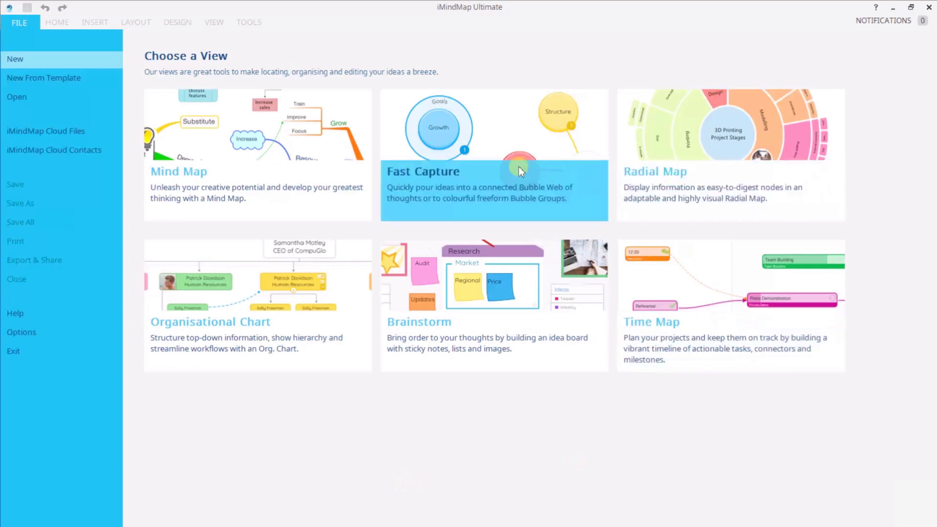
Step: Start a new map in the Fast Capture view so the style picker appears
click(520, 171)
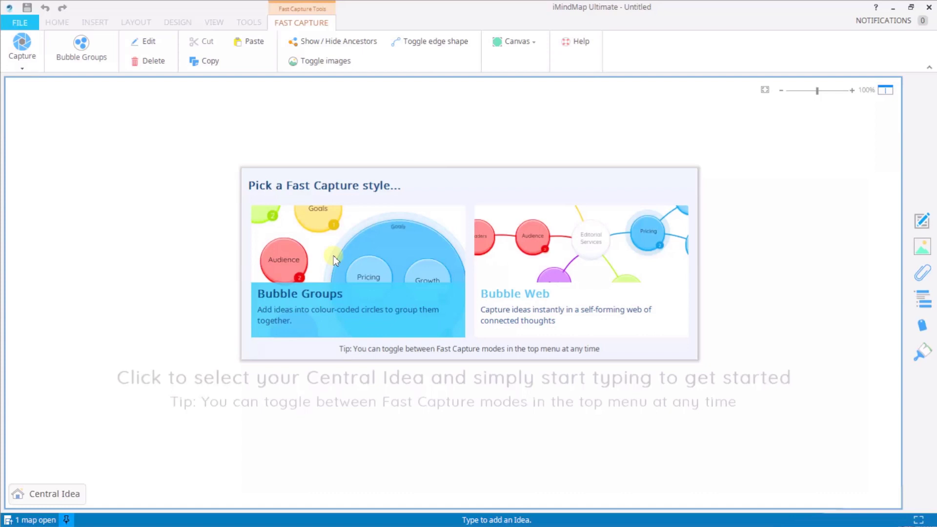
Step: Pick the Bubble Web style and rename the Central Idea to Goals
click(553, 301)
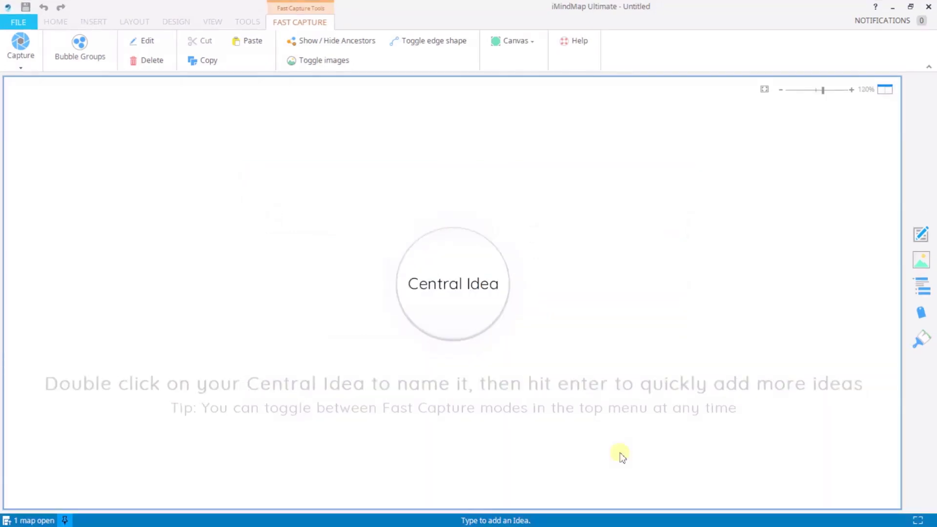
double_click(423, 289)
text(Goals)
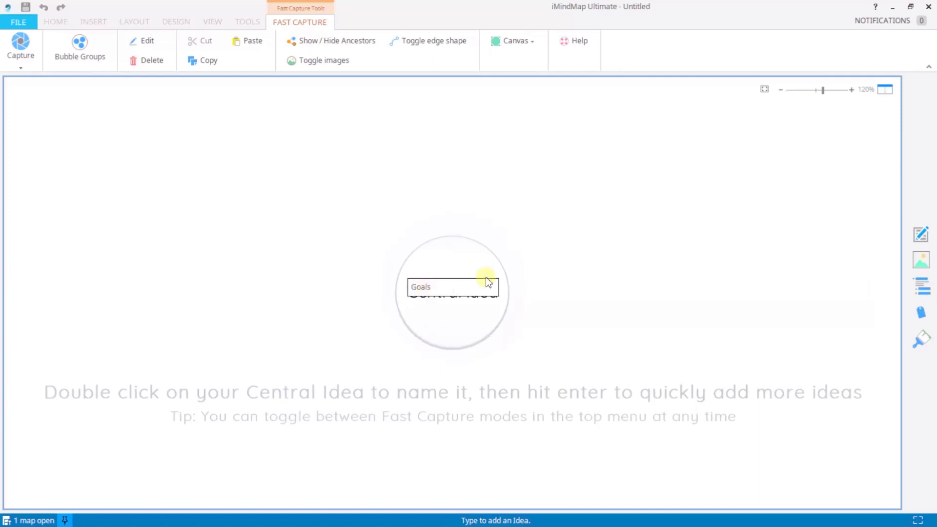
key(Return)
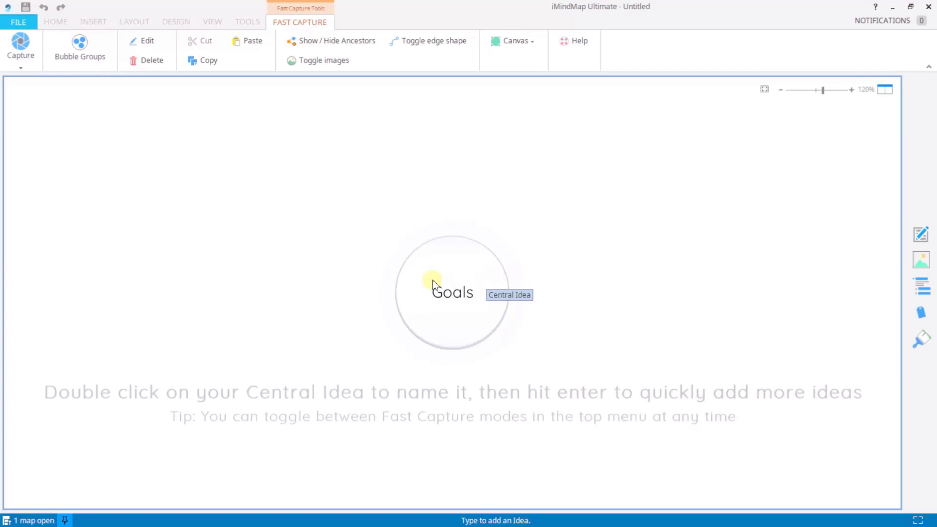
Step: Add Health and Fitness ideas under Goals and begin typing Professional
key(Return)
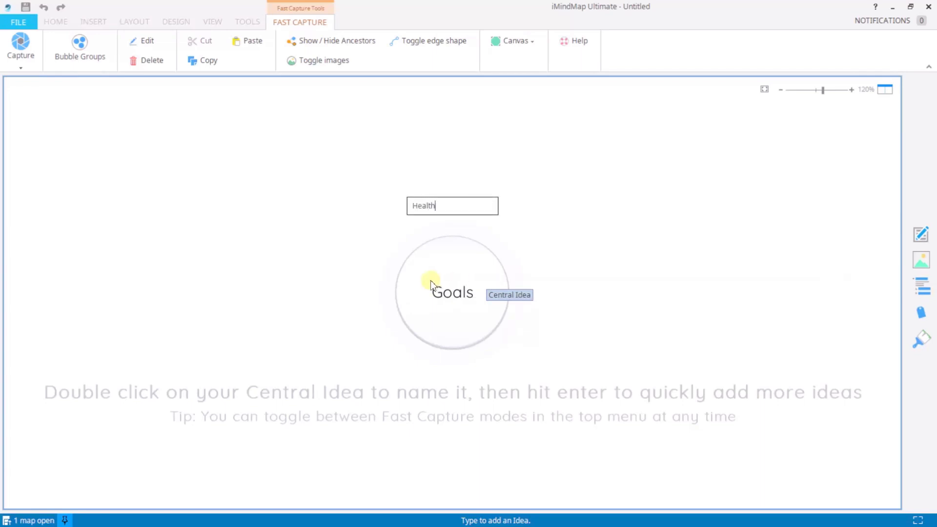
key(Return)
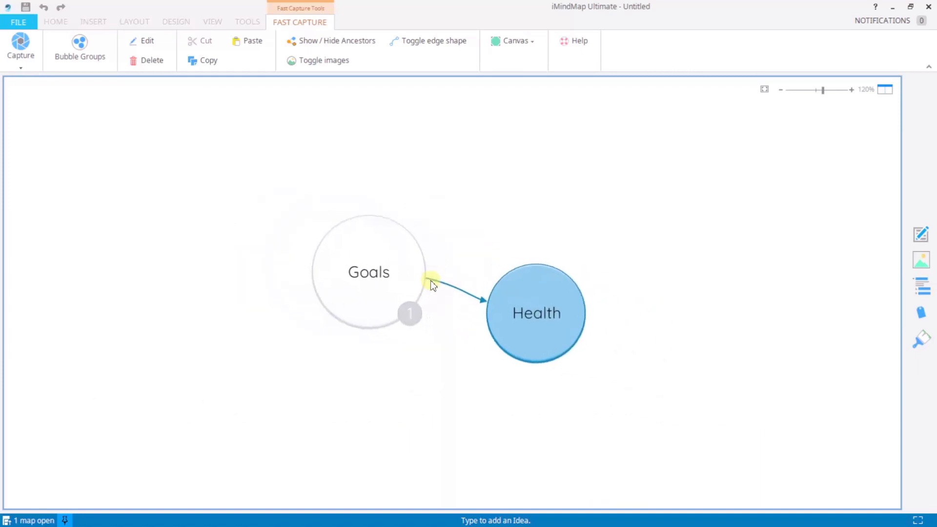
text(Fitness)
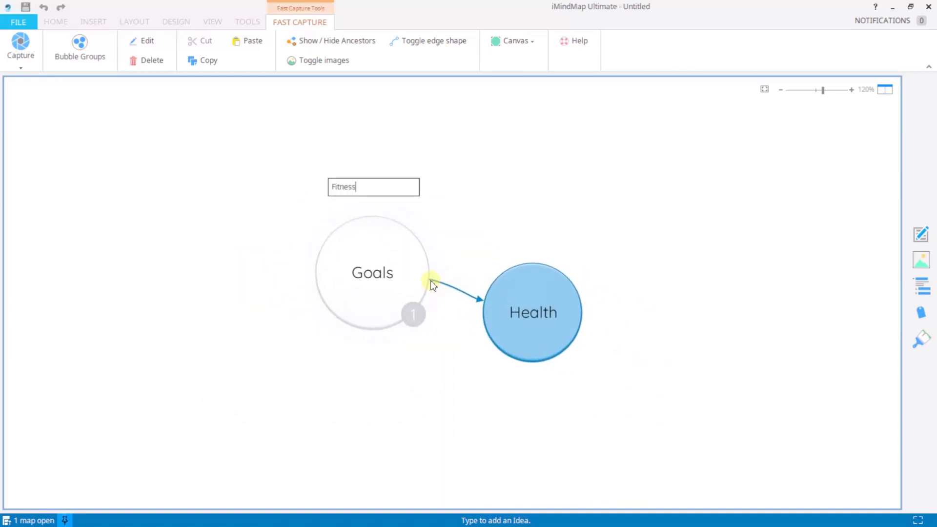
key(Return)
text(P)
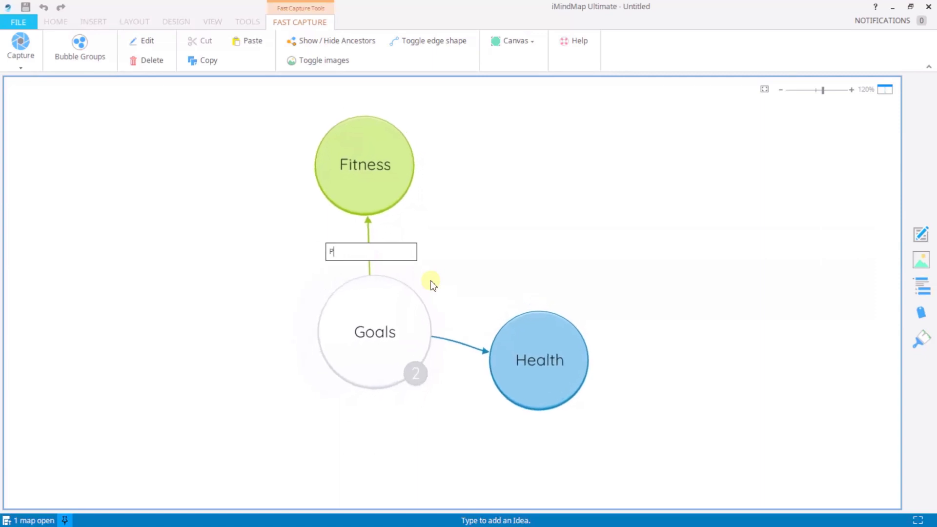
text(rofessional)
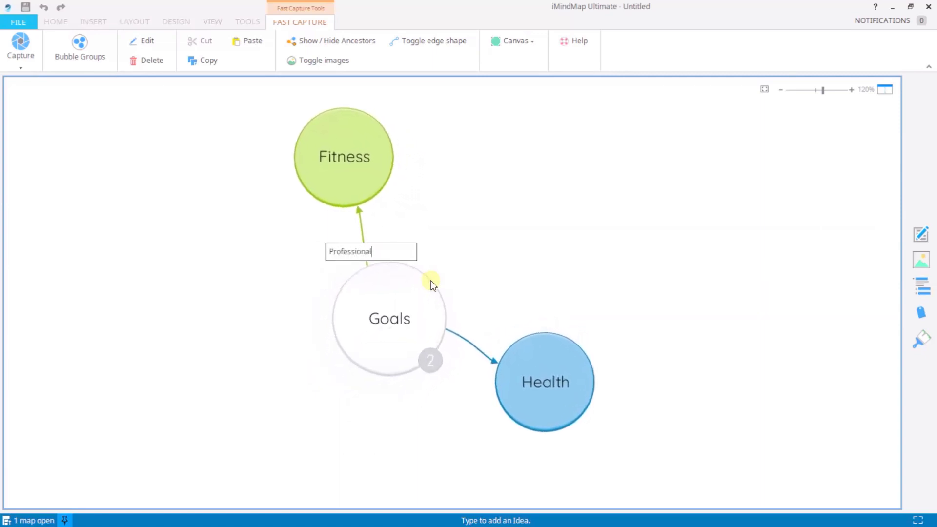
Step: Commit Professional under Goals and add Cycle, Jog and Gym under Fitness
key(Return)
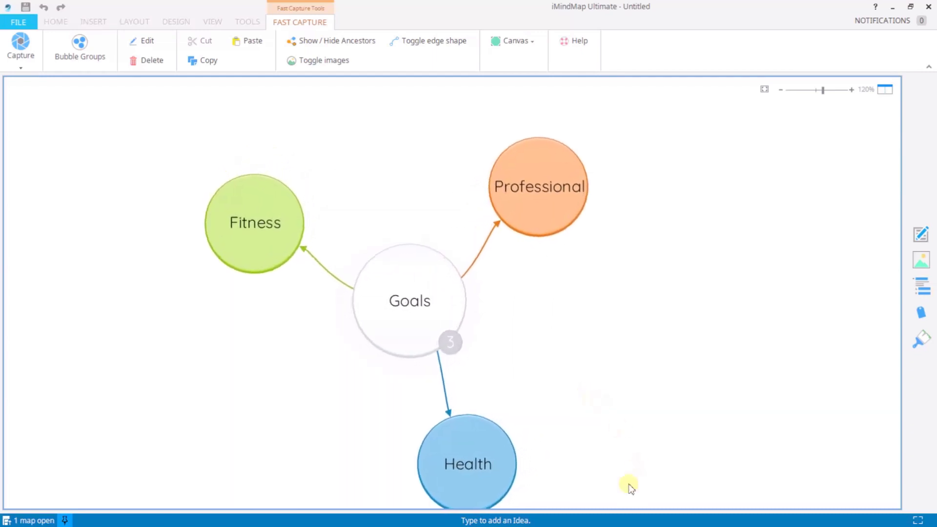
click(244, 236)
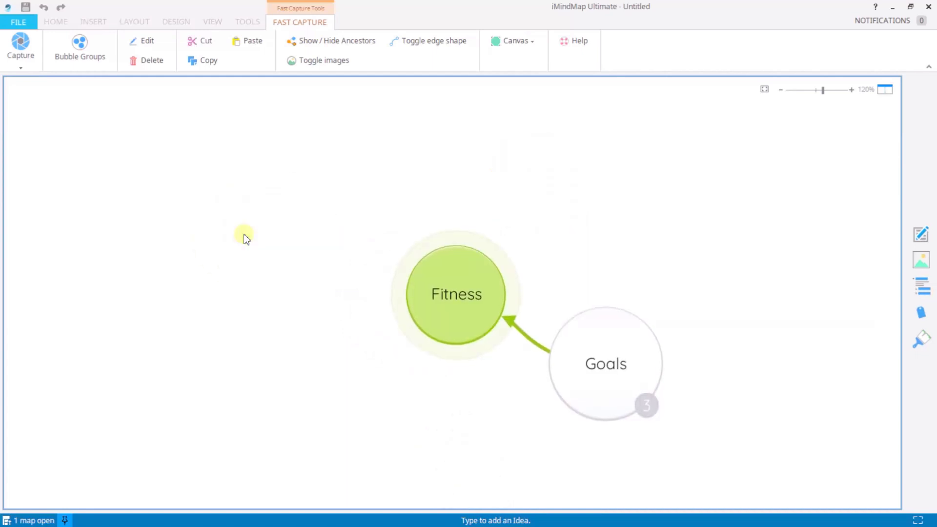
text(Cy)
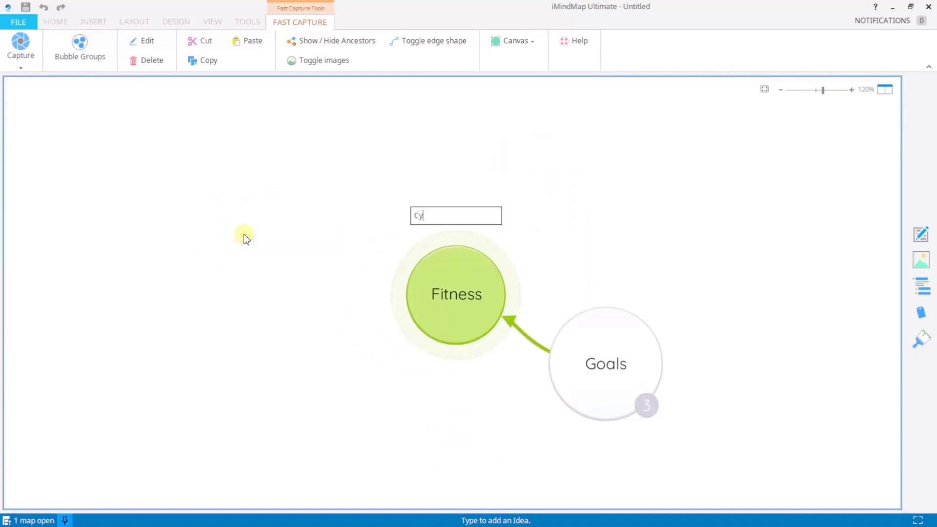
text(cle)
key(Return)
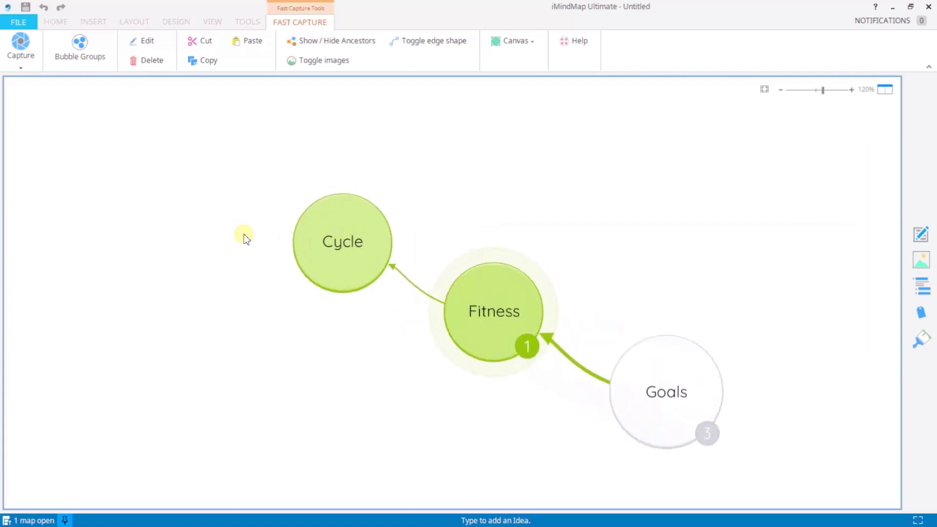
text(Jog)
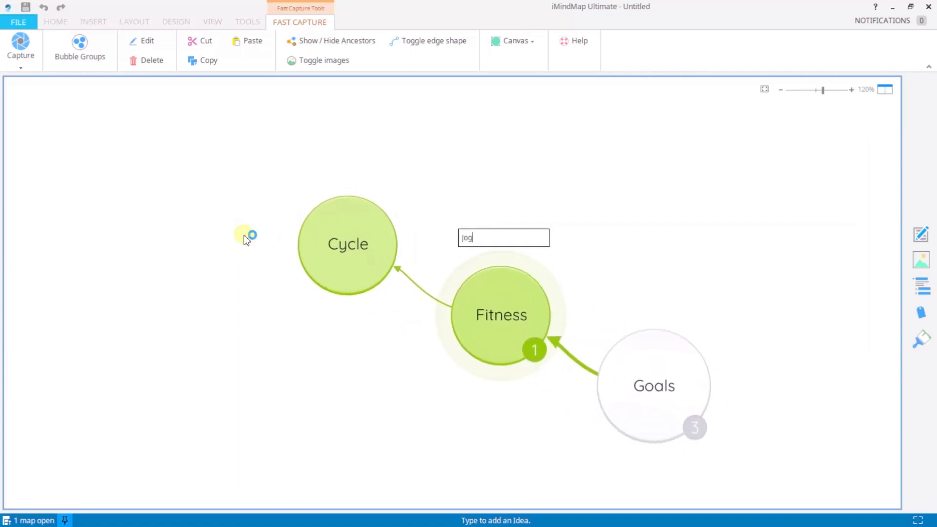
key(Return)
text(Gym)
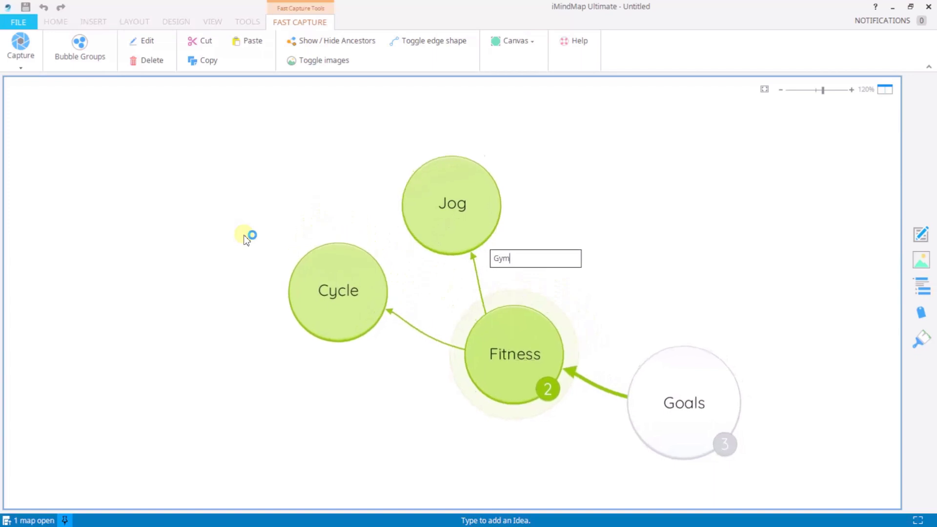
key(Return)
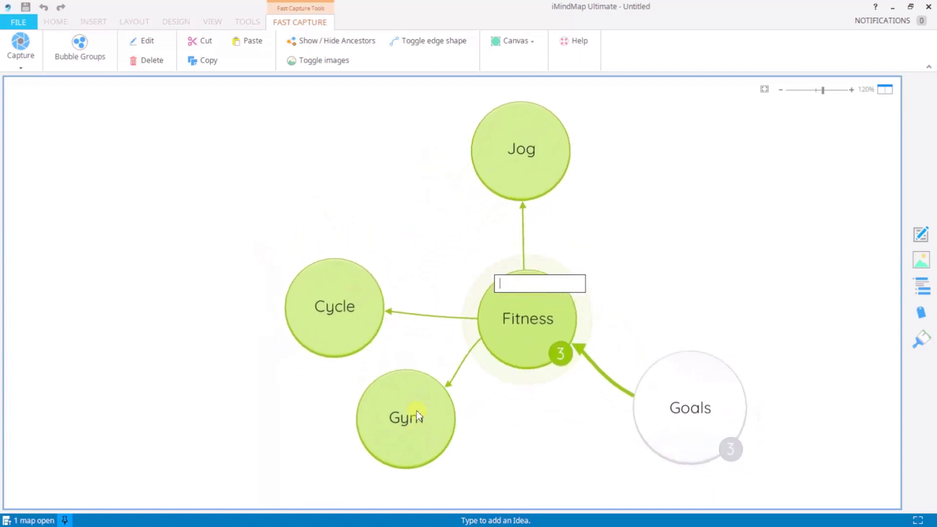
Step: Add a Personal trainer idea under the Gym bubble
click(417, 411)
text(Per)
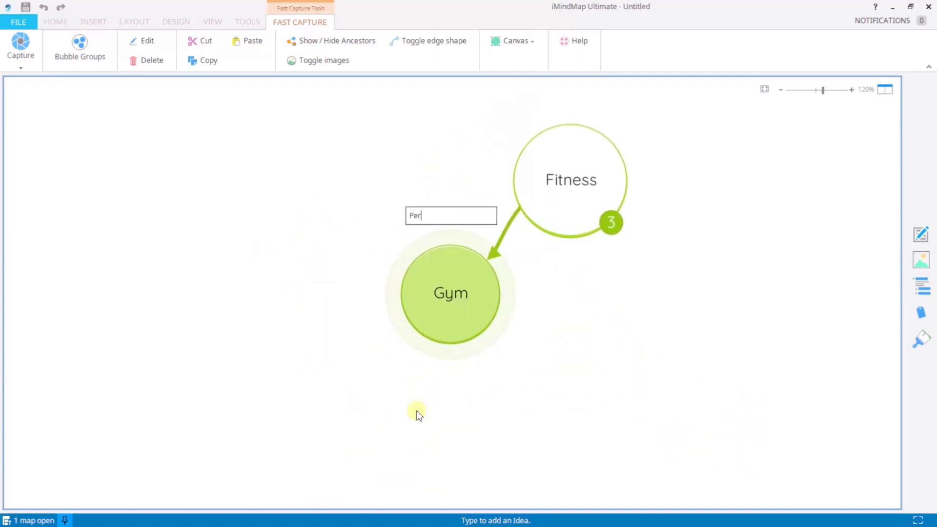
text(sonal trainer)
key(Return)
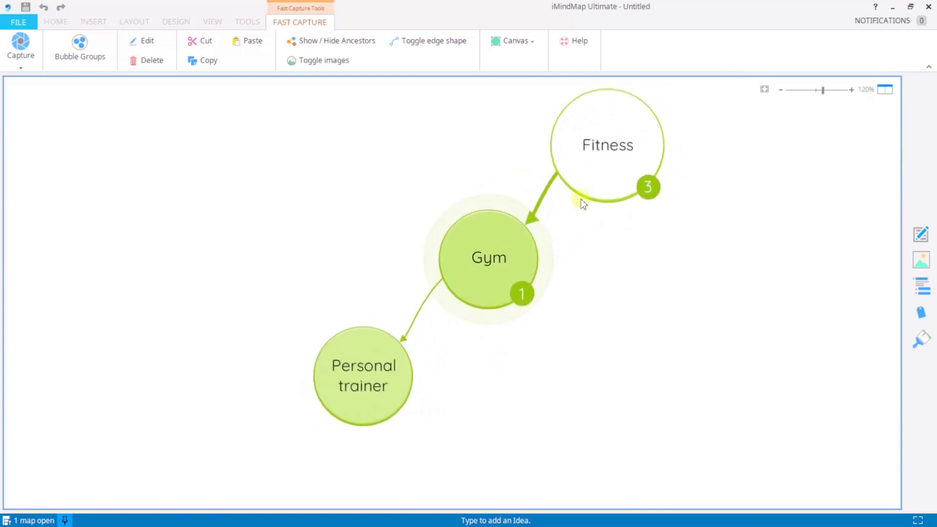
Step: Add Hike under Fitness, then September and Sales in the Professional branch
click(605, 152)
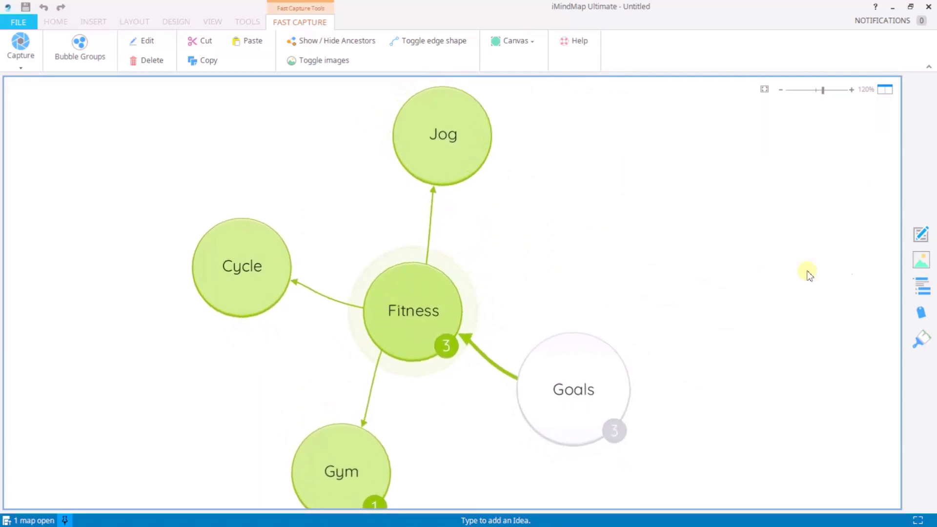
text(Hike)
key(Return)
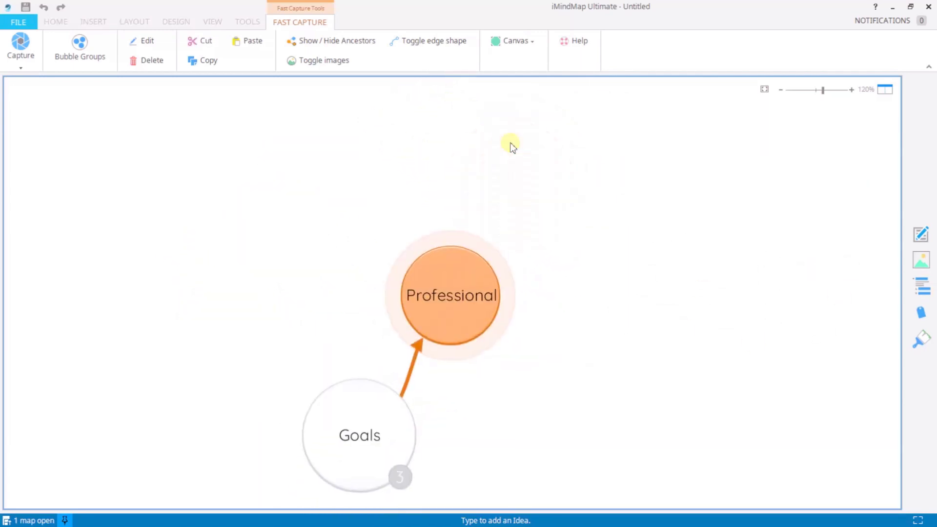
click(510, 143)
text(September)
key(Return)
text(Sales)
key(Return)
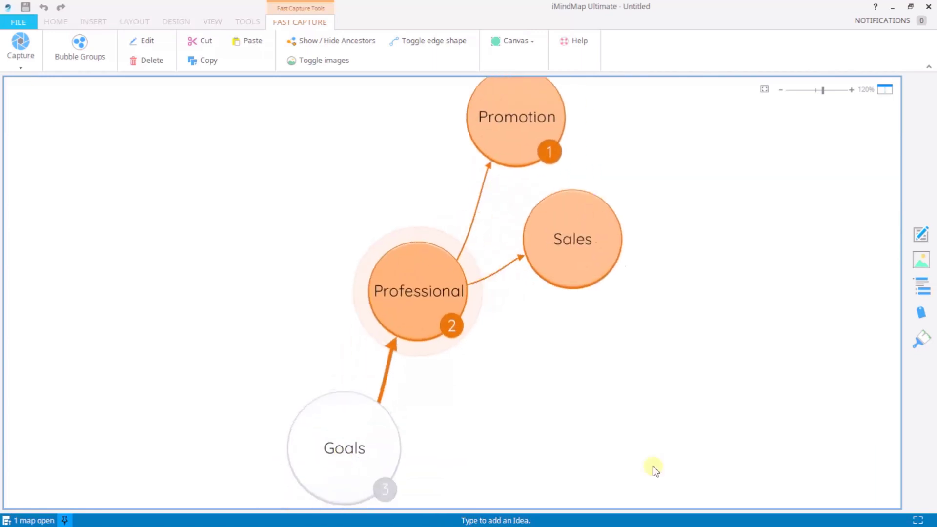
Step: Add Target and Higher under Sales, and Location under Professional
click(577, 253)
text(Target)
key(Return)
text(Higher)
key(Return)
text(Location)
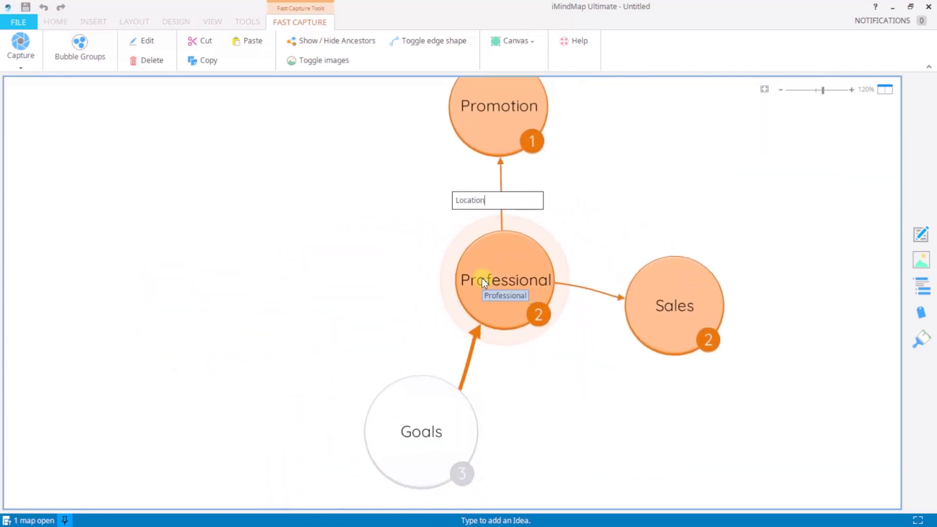
key(Return)
Step: Add Office and Remote as ideas under Location
click(610, 182)
text(Office)
key(Return)
text(Remote)
key(Return)
Step: Add More under Health, with Fruit, Vegetables, Salad and Lean beneath it
click(291, 471)
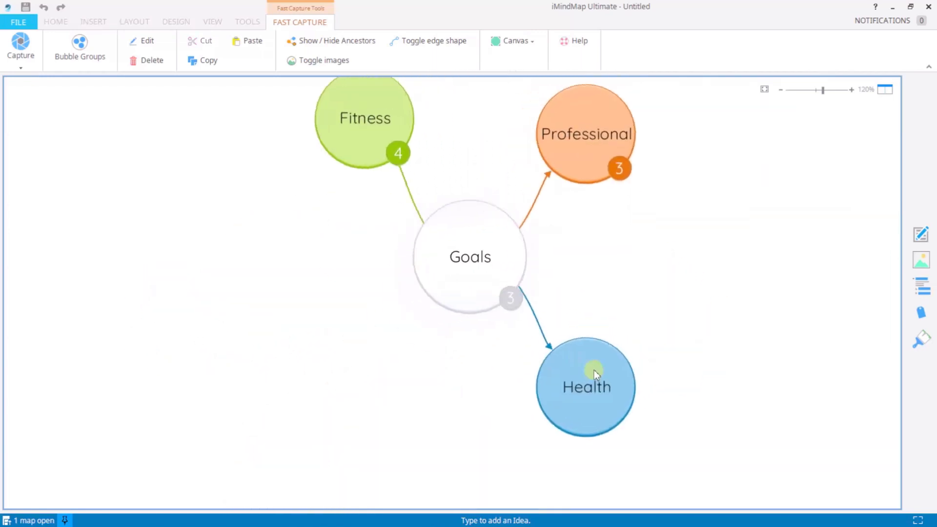
click(593, 370)
text(More)
key(Return)
text(Fruit)
key(Return)
text(Vegetables)
key(Return)
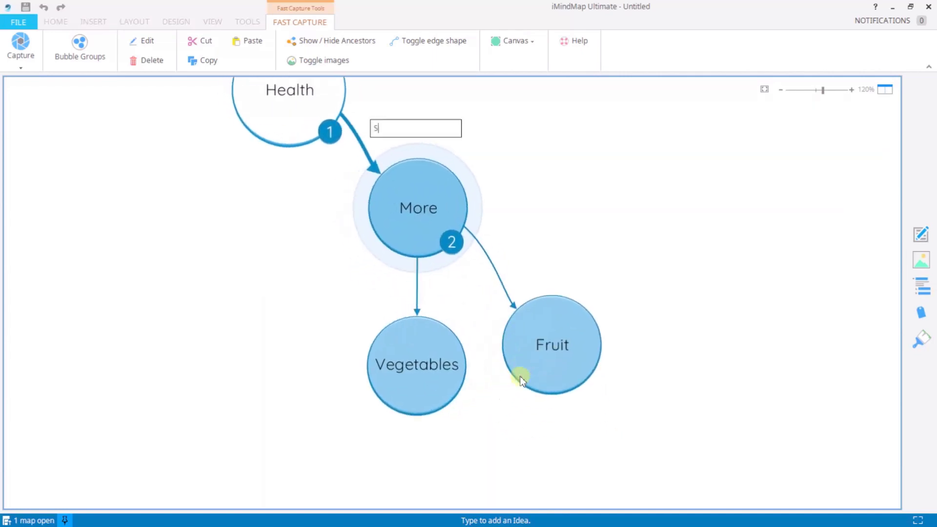
text(Salad)
key(Return)
text(Lean)
key(Return)
Step: Add Less under Health with Sugar, Alcohol and Fizzy, plus Drinks under Fizzy
click(367, 84)
text(Less)
key(Return)
text(Sugar)
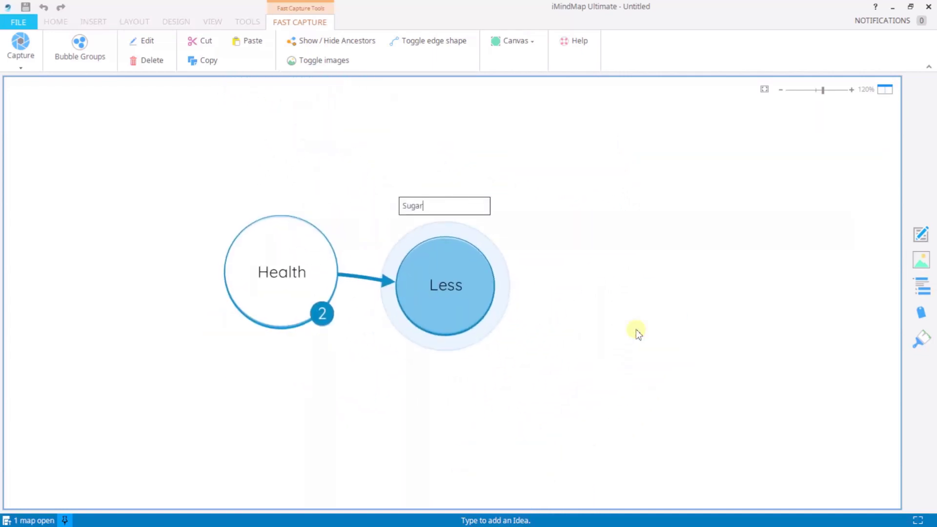
key(Return)
text(Alcohol)
key(Return)
text(Fizzy)
key(Tab)
text(Drinks)
key(Return)
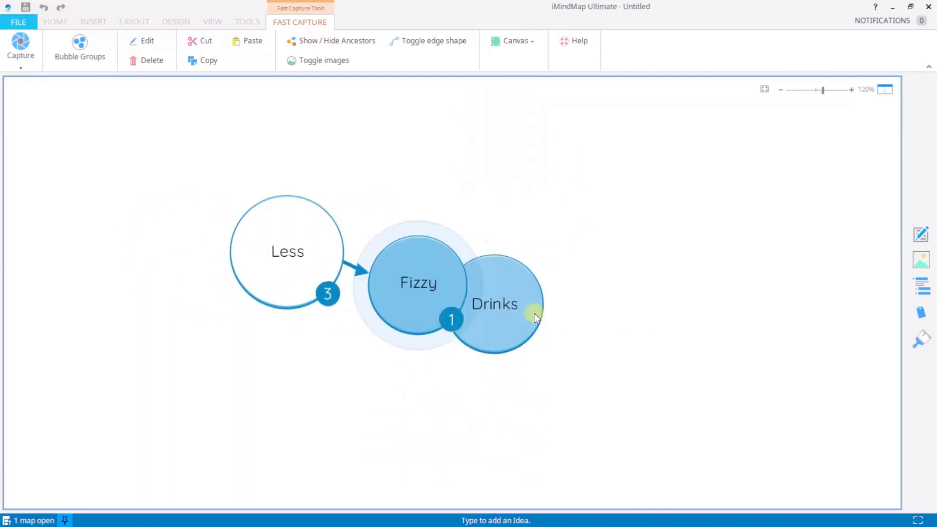
click(293, 256)
click(308, 274)
Step: Return to Goals and toggle Show / Hide Ancestors so only Fitness, Professional and Health show
click(401, 197)
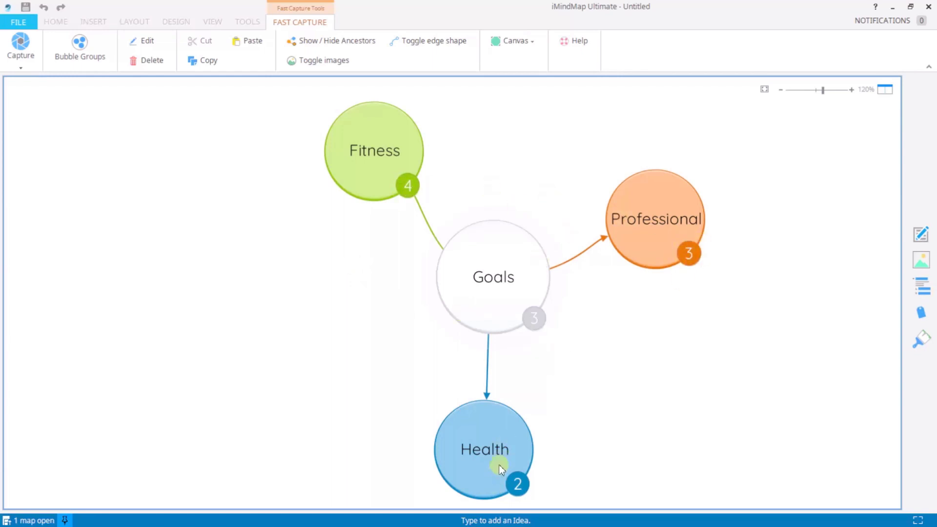
click(490, 260)
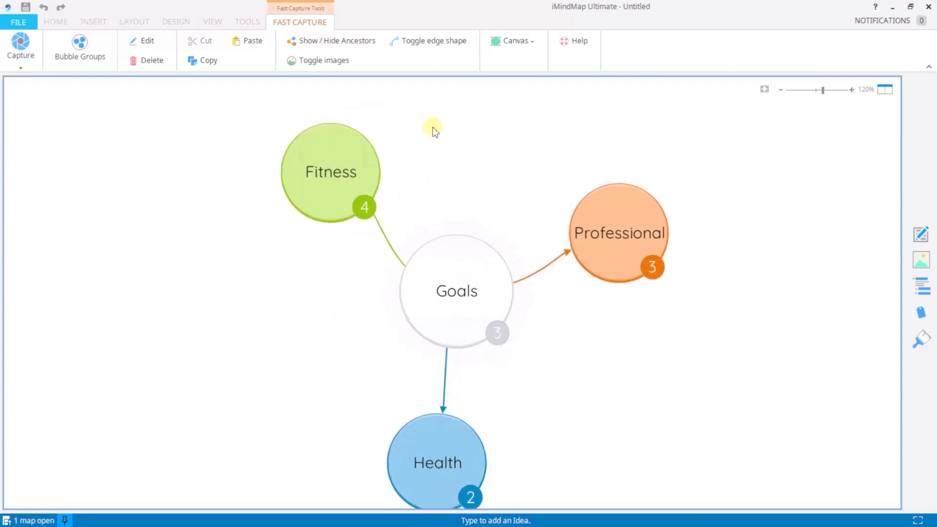
click(360, 43)
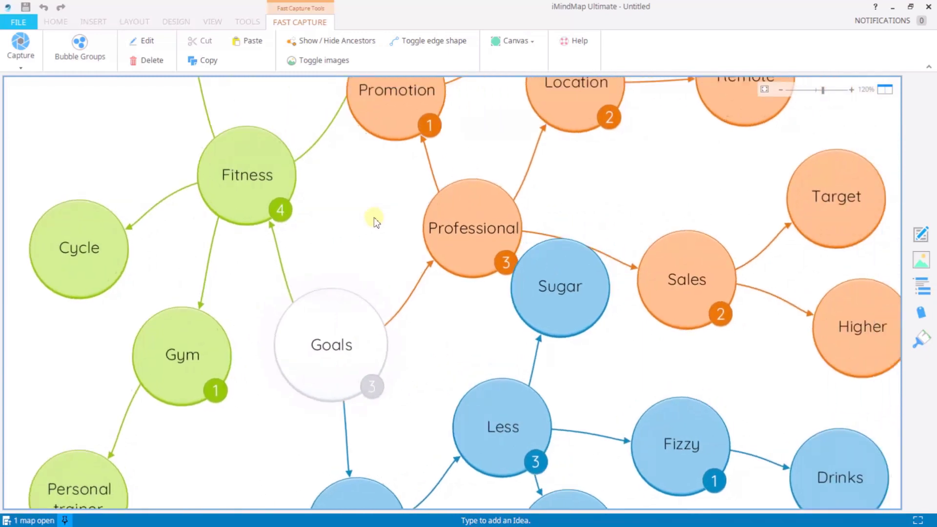
click(306, 43)
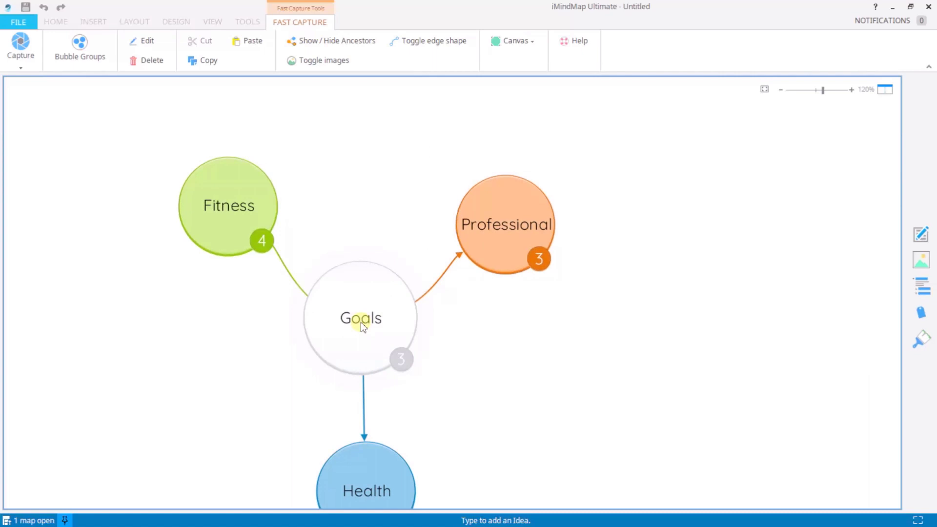
click(328, 41)
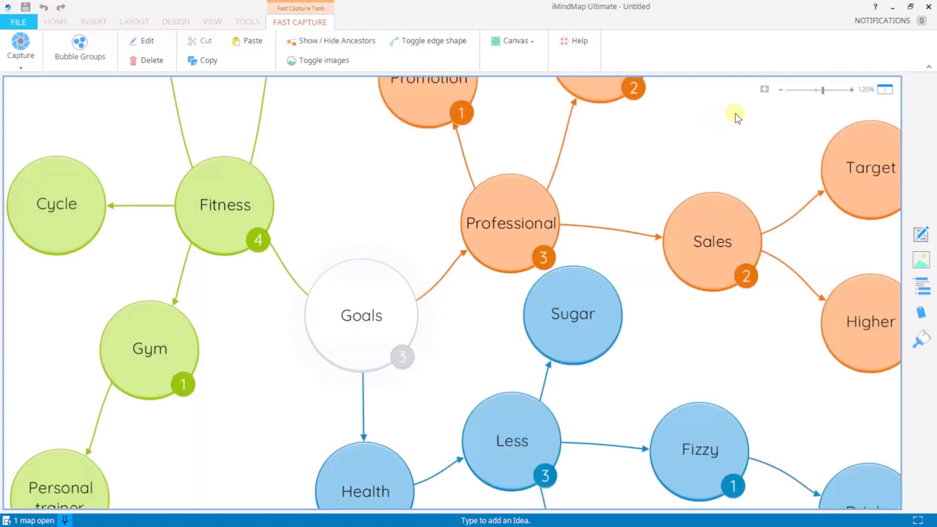
click(764, 91)
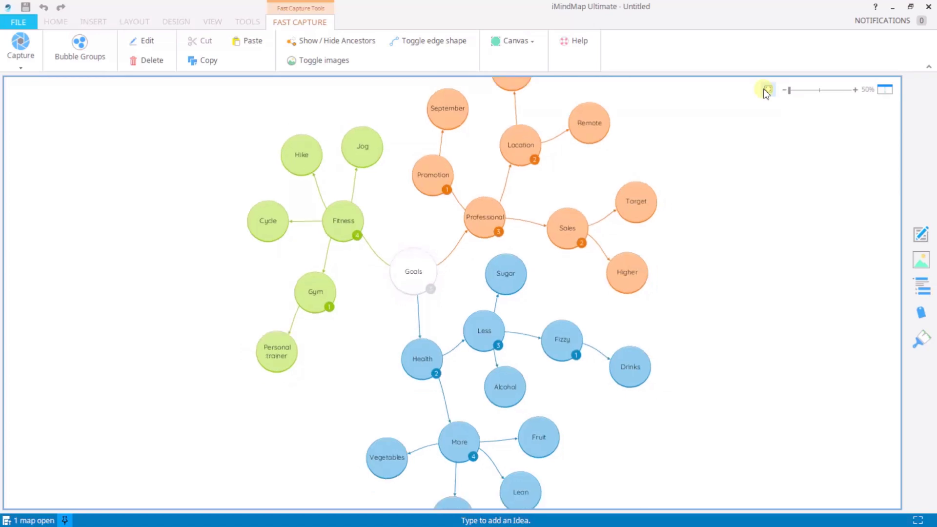
click(318, 42)
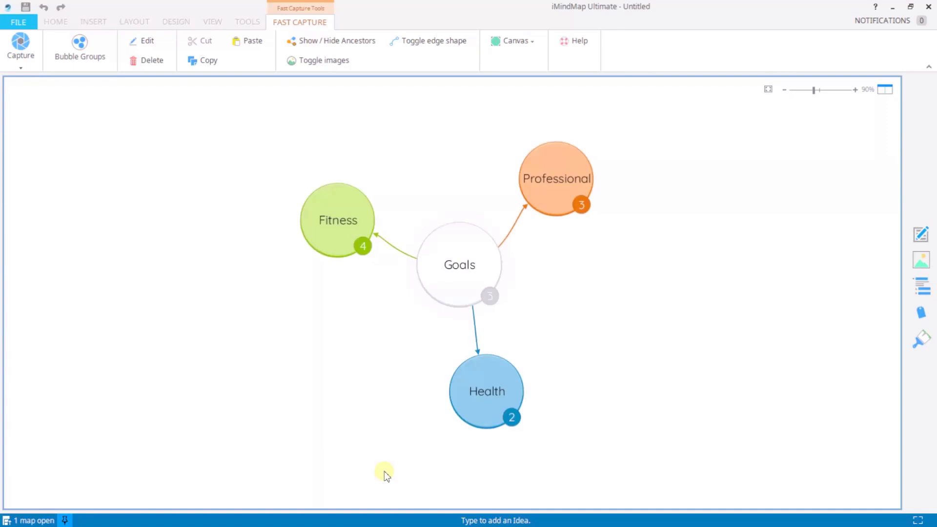
Step: Drill into Health > More > Vegetables and apply the first Remote image found for 'Vegetables'
click(482, 392)
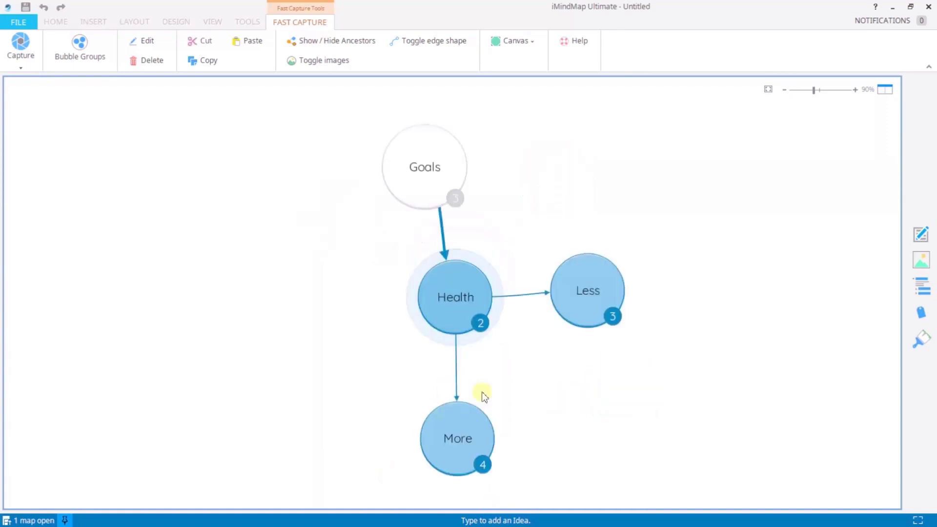
click(446, 435)
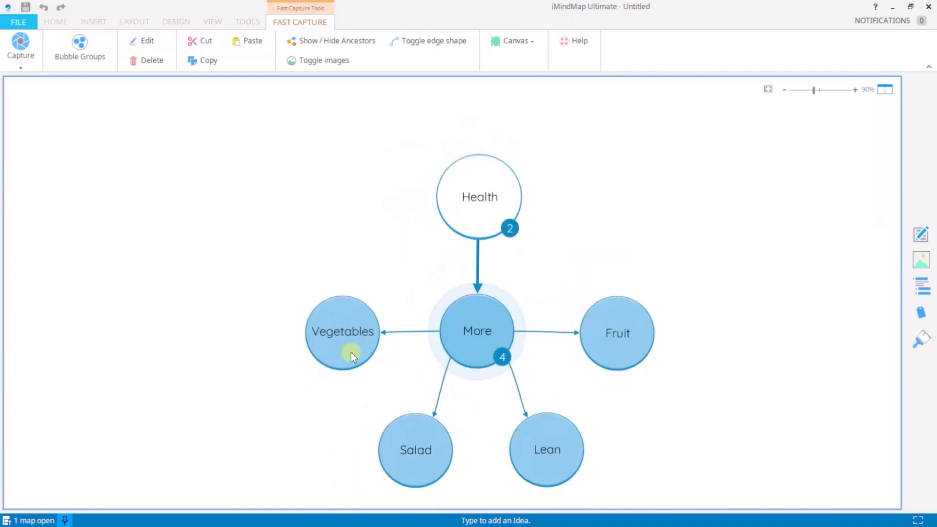
click(341, 329)
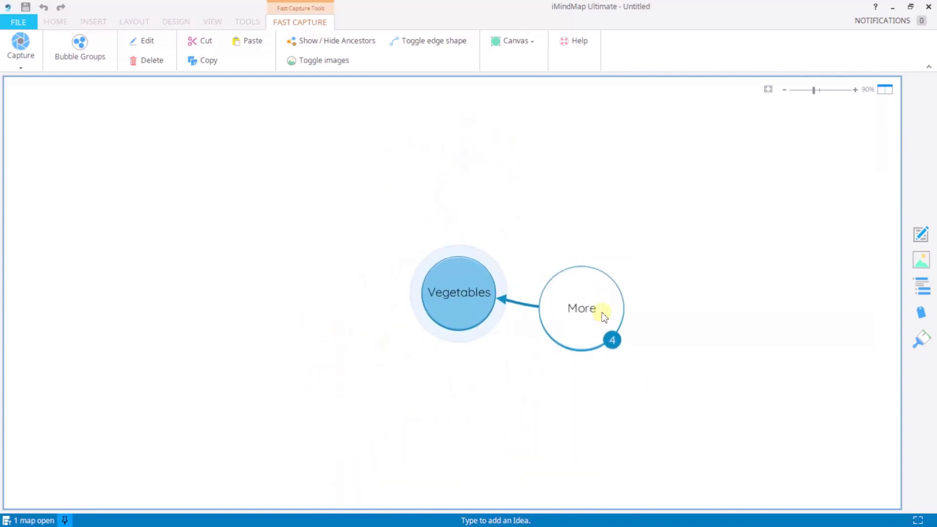
click(922, 264)
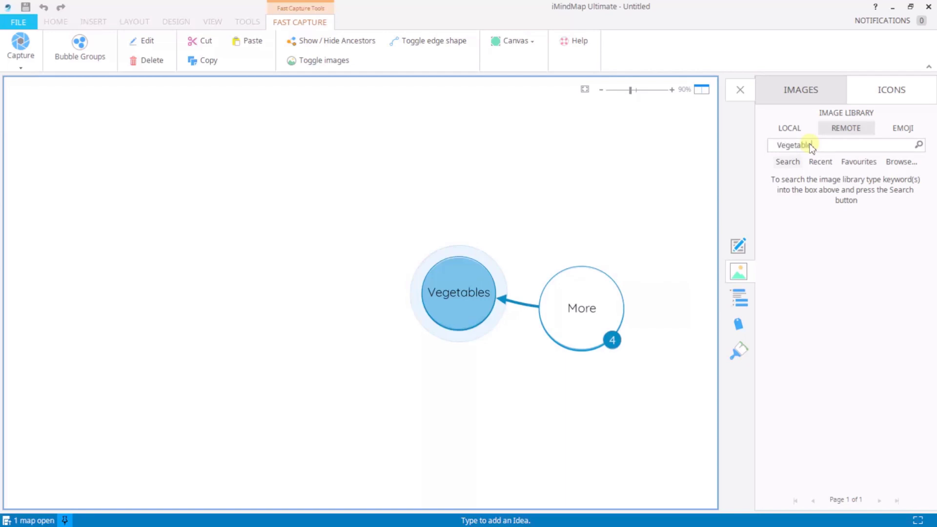
key(Return)
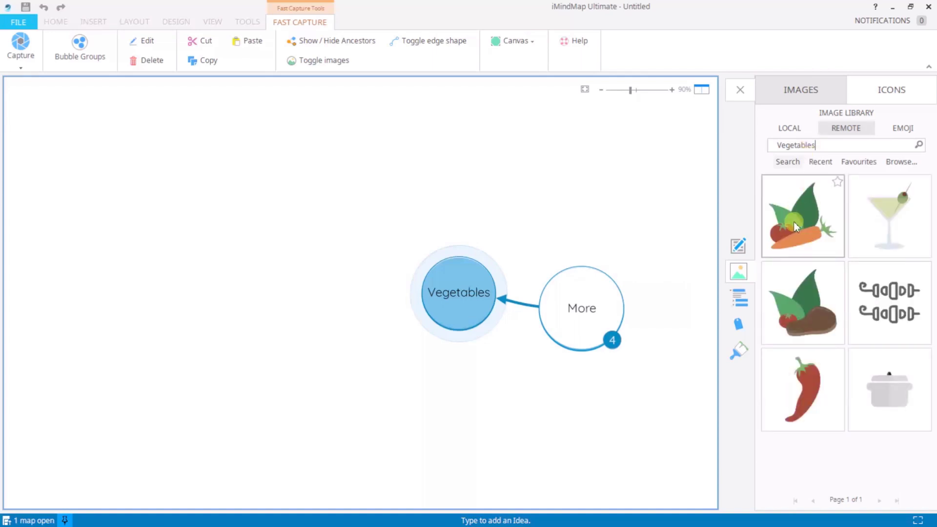
click(793, 221)
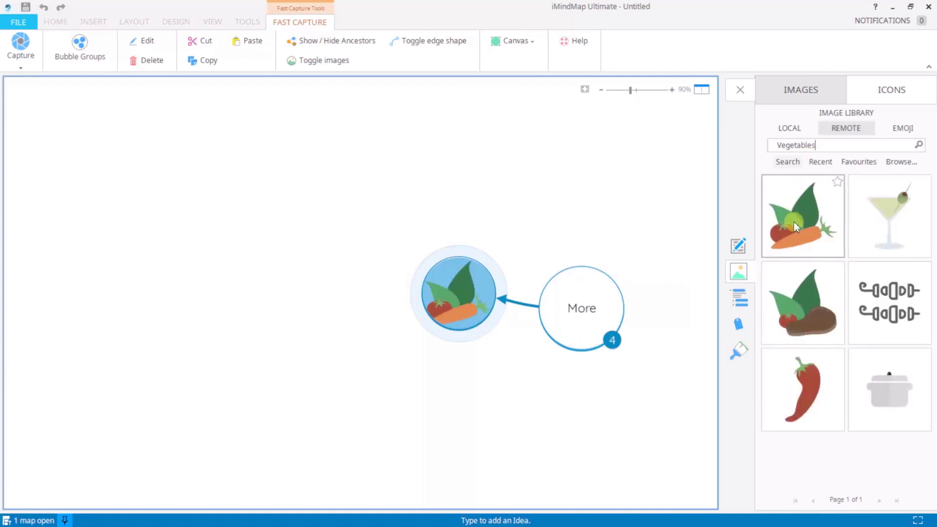
click(740, 91)
click(590, 324)
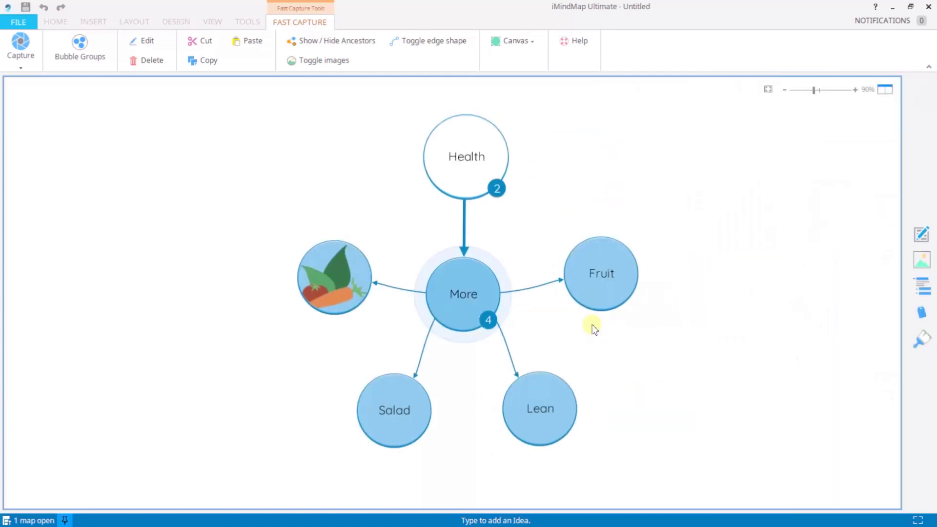
Step: Give the Fruit bubble a strawberry emoji from the Emoji image library
click(596, 264)
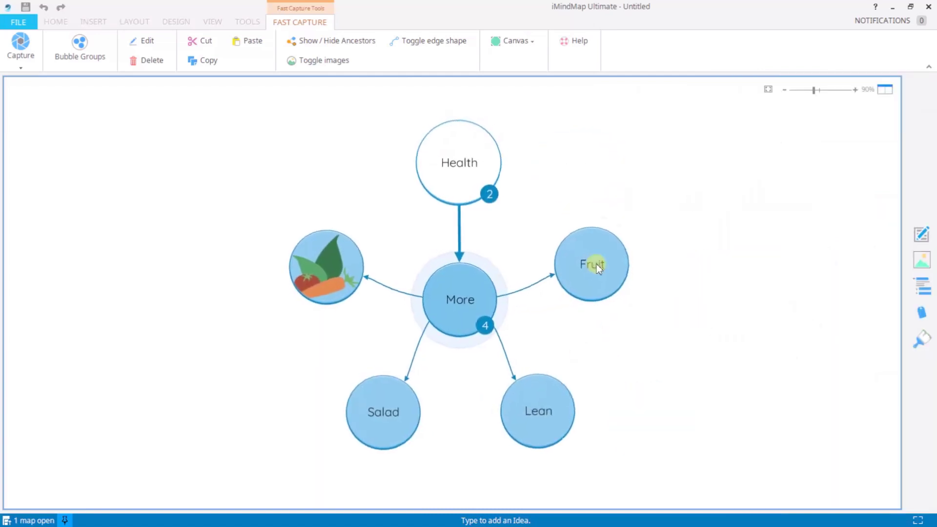
click(922, 261)
click(900, 129)
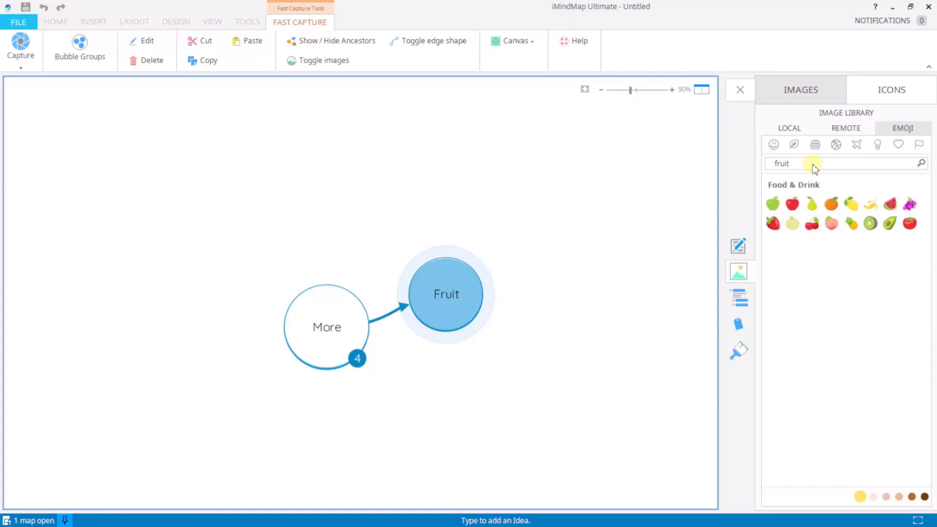
click(772, 224)
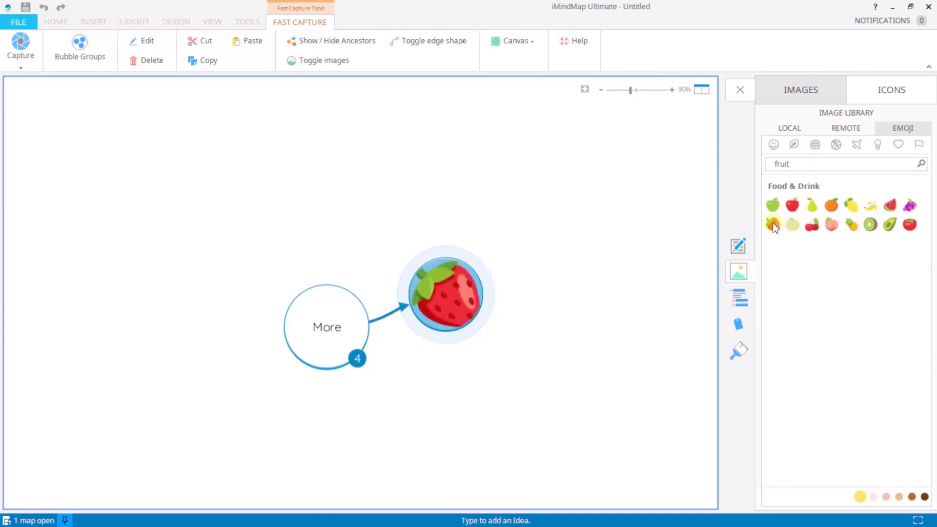
Step: Step back up to Goals, expand the whole map, fit it on screen and close images
click(327, 328)
click(356, 156)
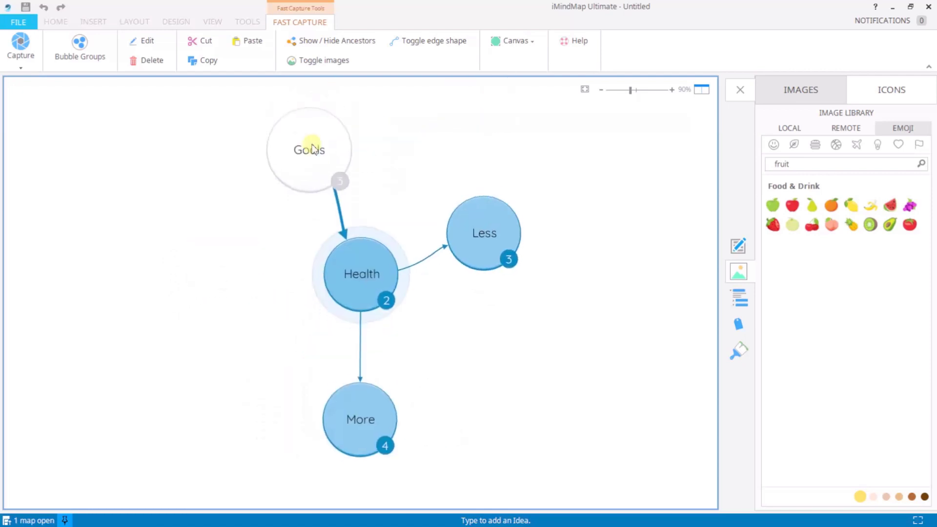
click(312, 149)
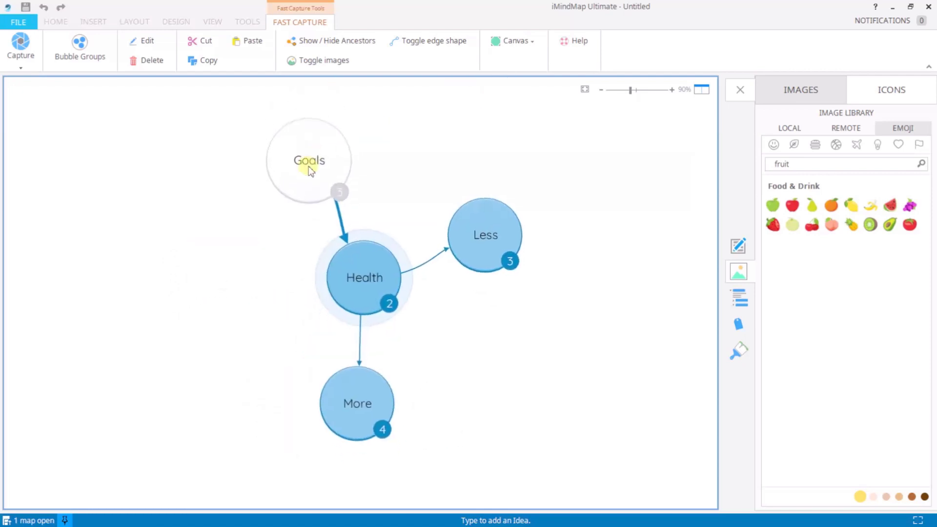
click(328, 48)
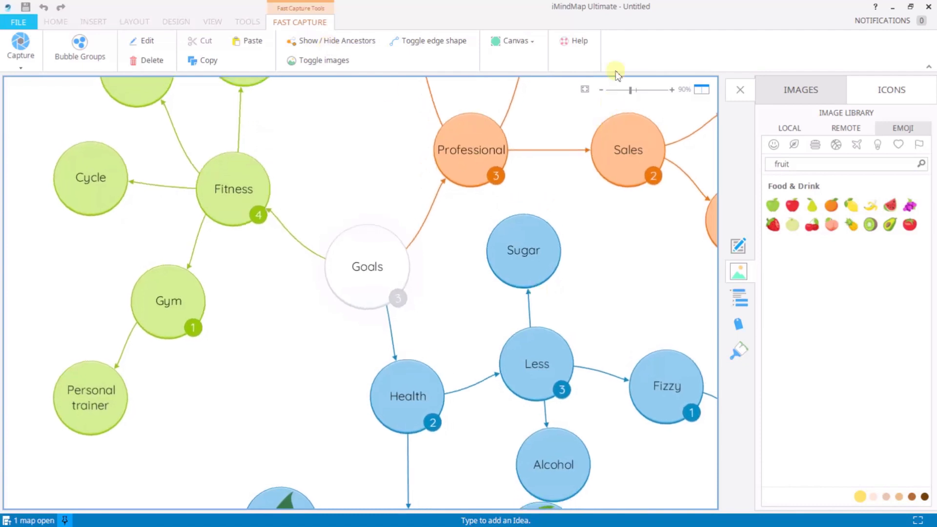
click(584, 90)
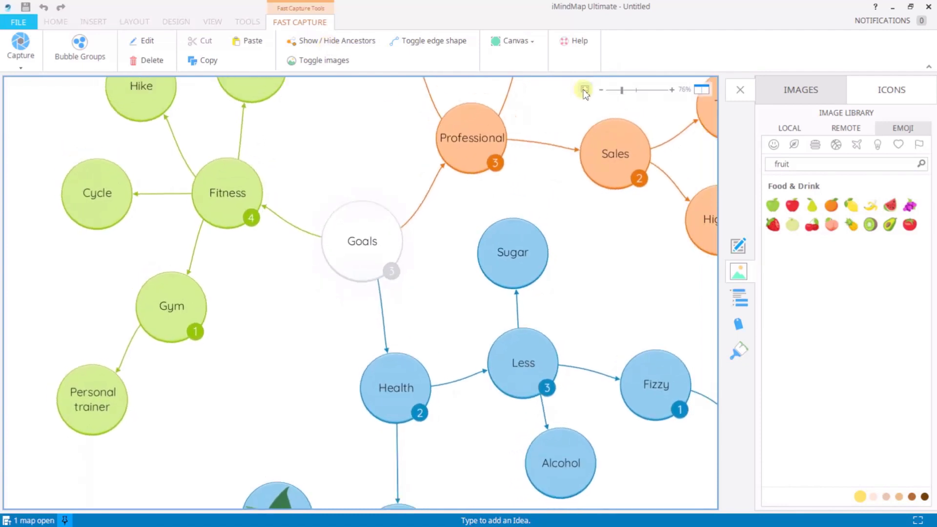
click(740, 91)
scroll(648, 293, down, 3)
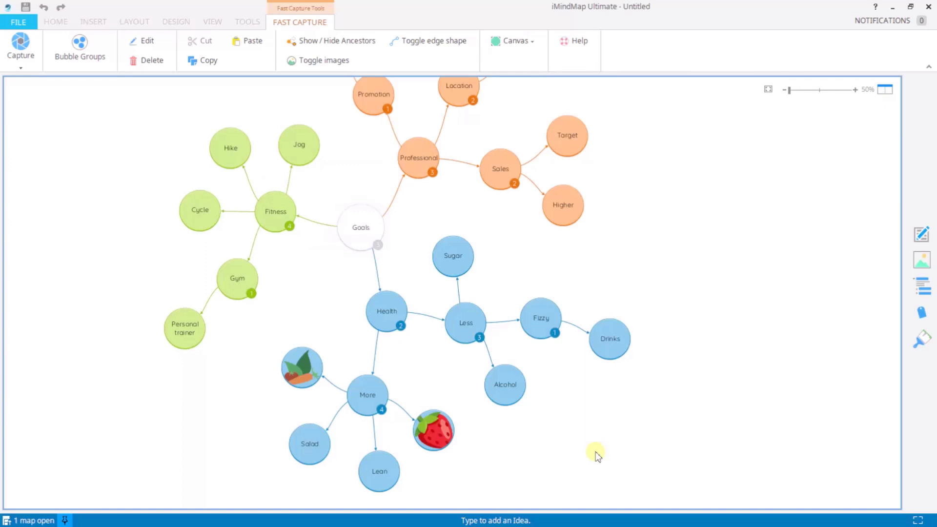
click(318, 65)
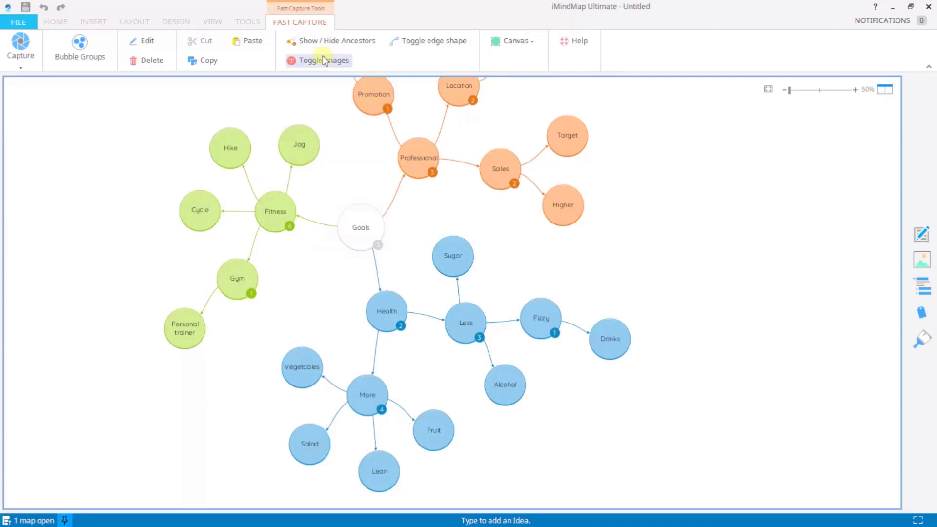
click(321, 63)
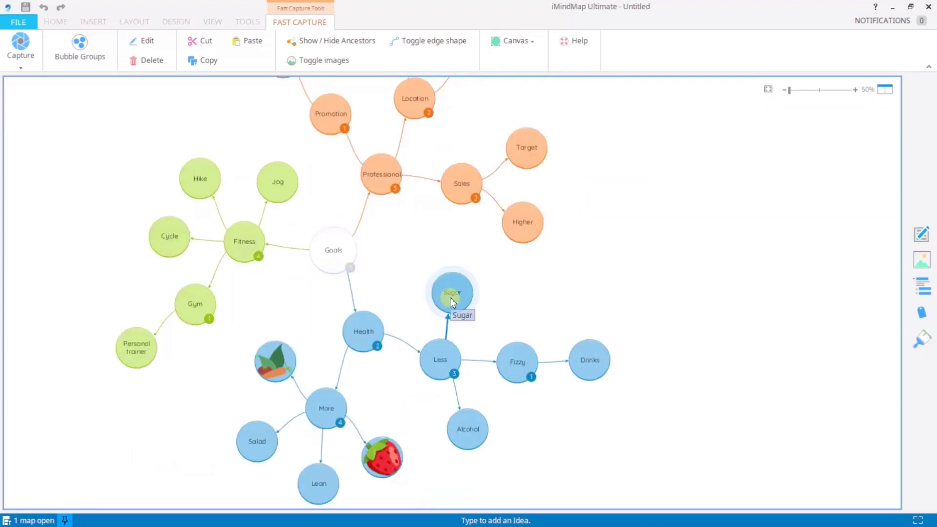
Step: Paste the Top 10 Natural Sweeteners list into the Sugar bubble's note, then close notes
click(923, 235)
click(825, 138)
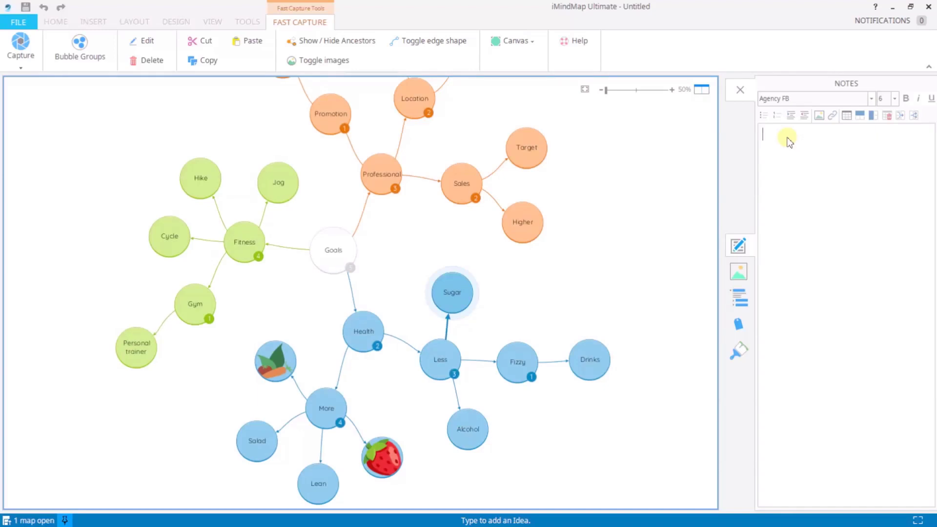
text(Top 10 Natural Sweeteners Raw Honey (1 tablespoon – 64 calories) Stevia (0 calories) Dates (1 Medjool Date – 66 calories) Coconut Sugar (1 tablespoon – 45 calories) Maple Syrup (1 tablespoon – 52 calories) Blackstrap Molasses (1 tablespoon – 47 calories) Balsamic Glaze (1 tablespoon – 20-40 calories depending on thickness) Banana Puree (1 cup – 200 calories) Brown Rice Syrup (1 tablespoon – 55 calories) Real Fruit Jam (varies depending on fruit))
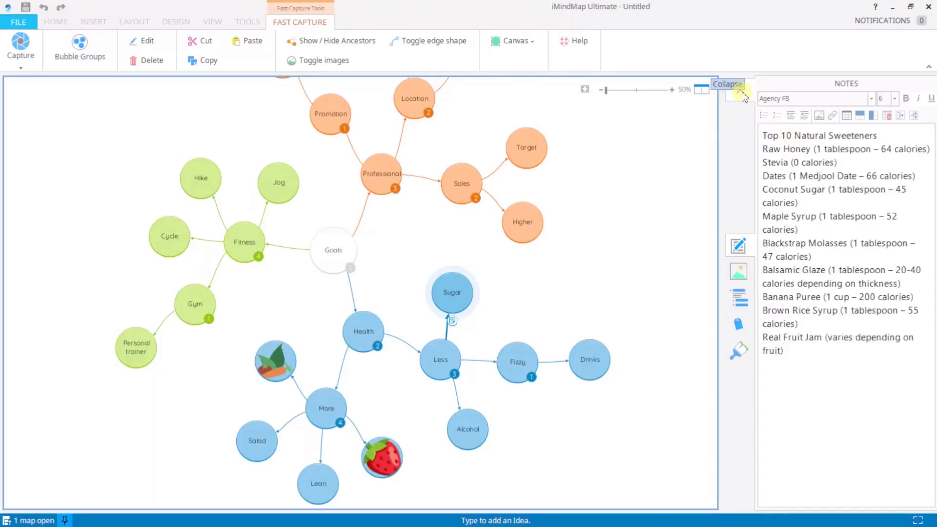
click(741, 92)
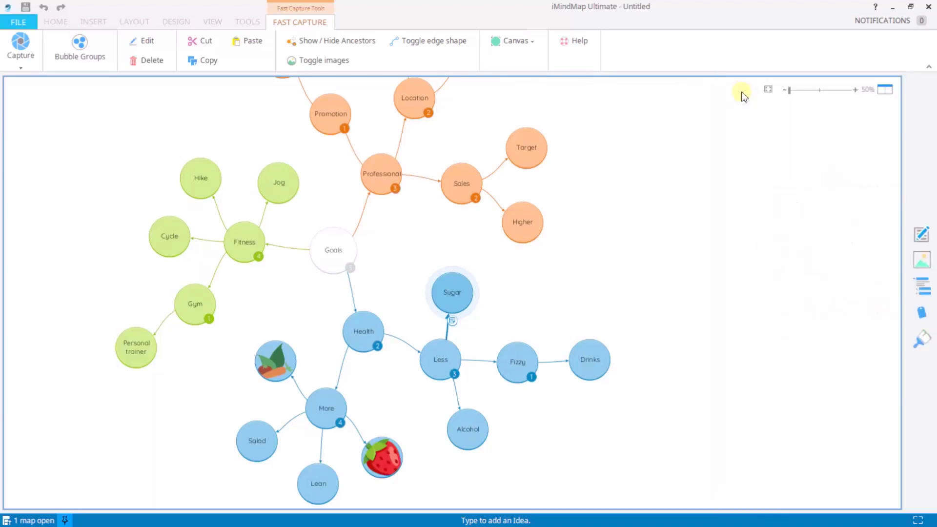
click(856, 90)
click(857, 92)
click(856, 90)
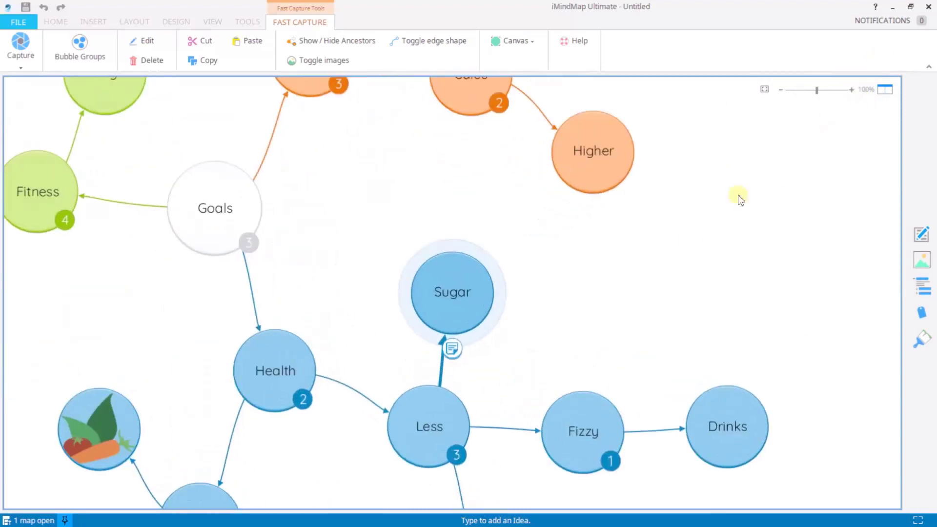
click(453, 350)
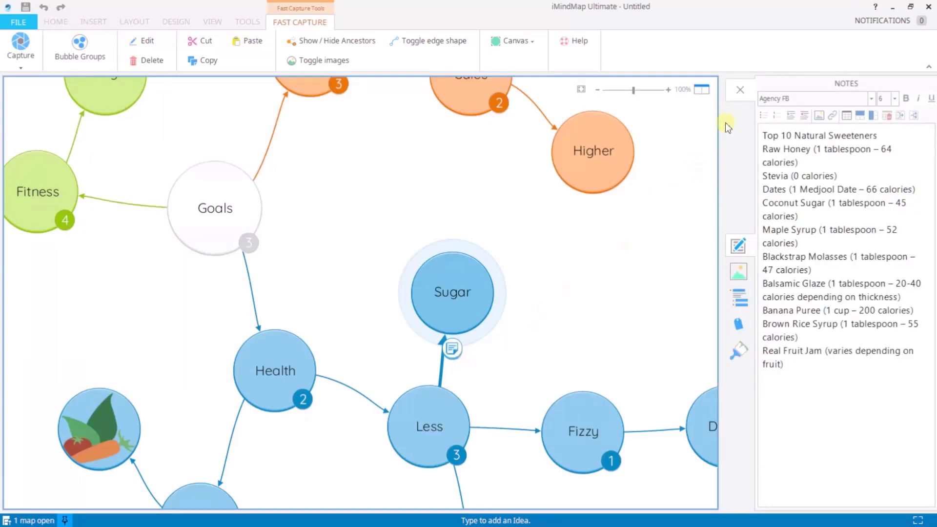
click(740, 89)
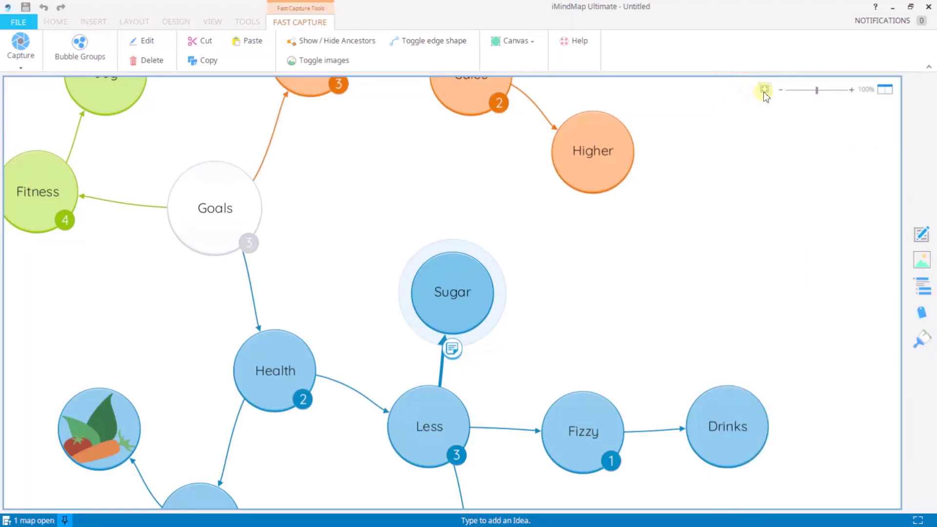
click(767, 89)
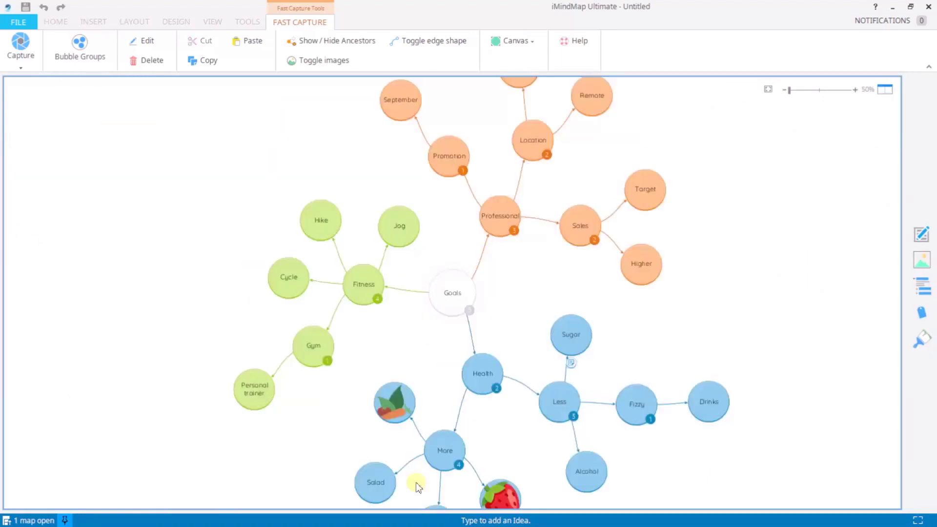
click(74, 45)
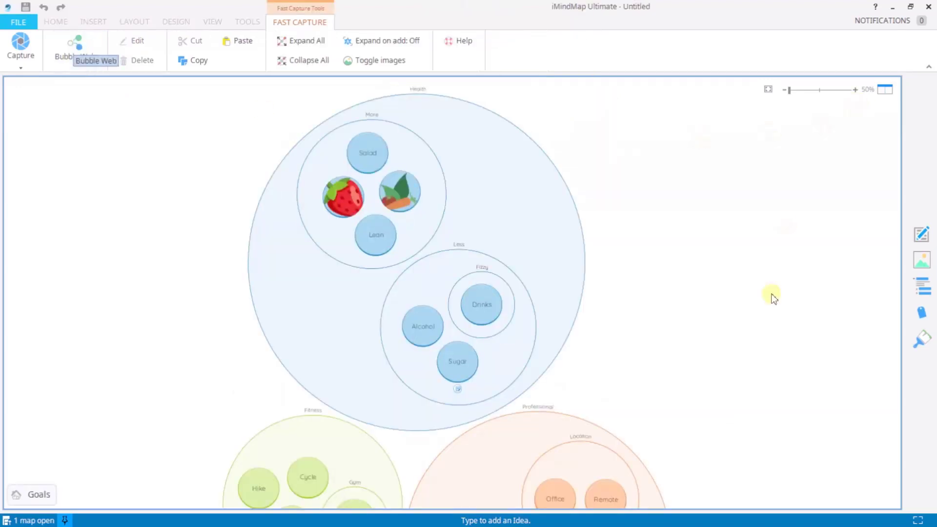
scroll(761, 285, down, 1)
scroll(755, 242, down, 3)
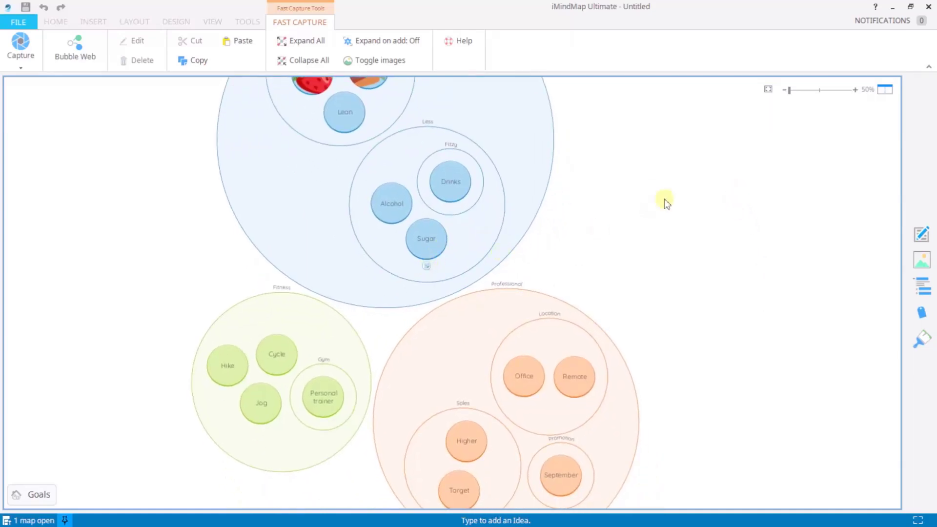
scroll(682, 271, up, 3)
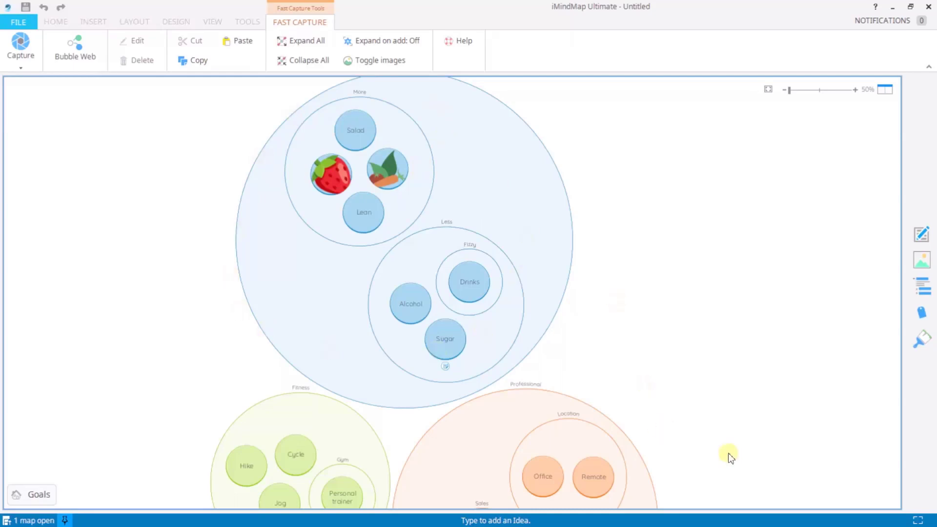
scroll(694, 328, down, 3)
scroll(722, 403, up, 4)
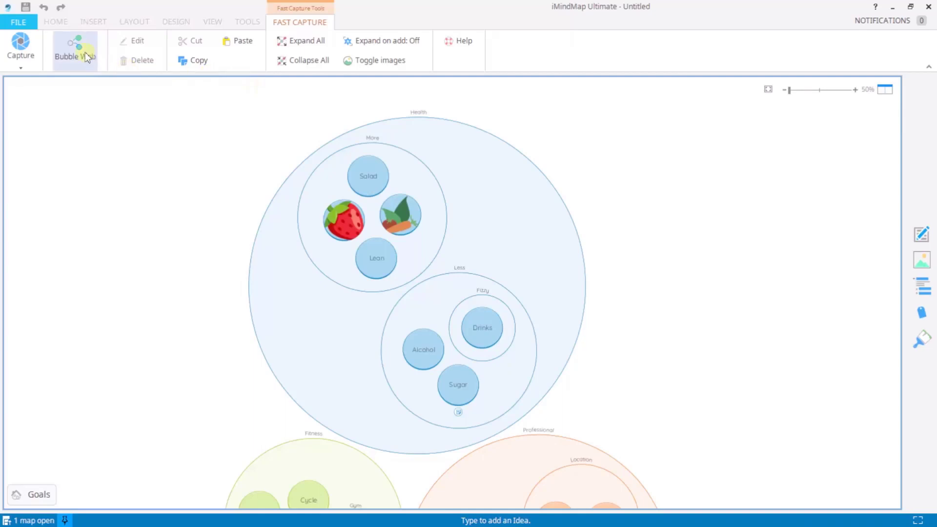
click(84, 51)
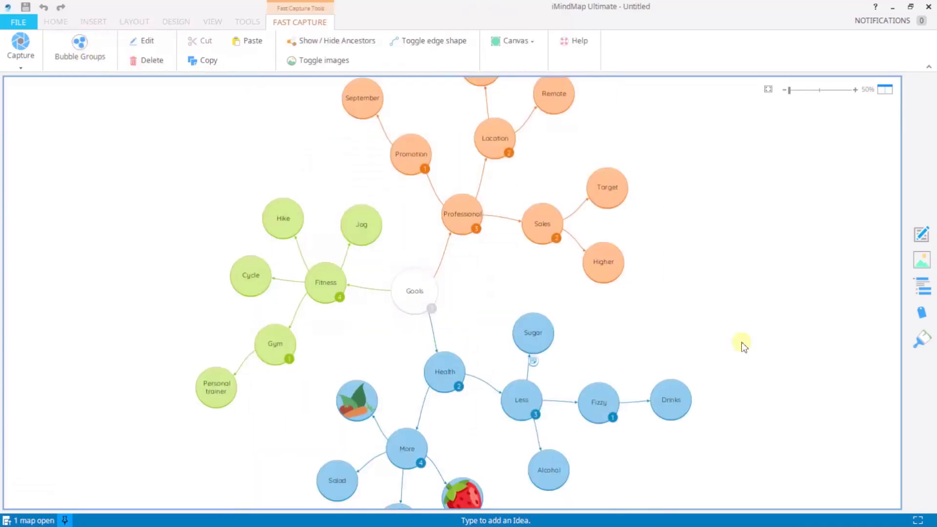